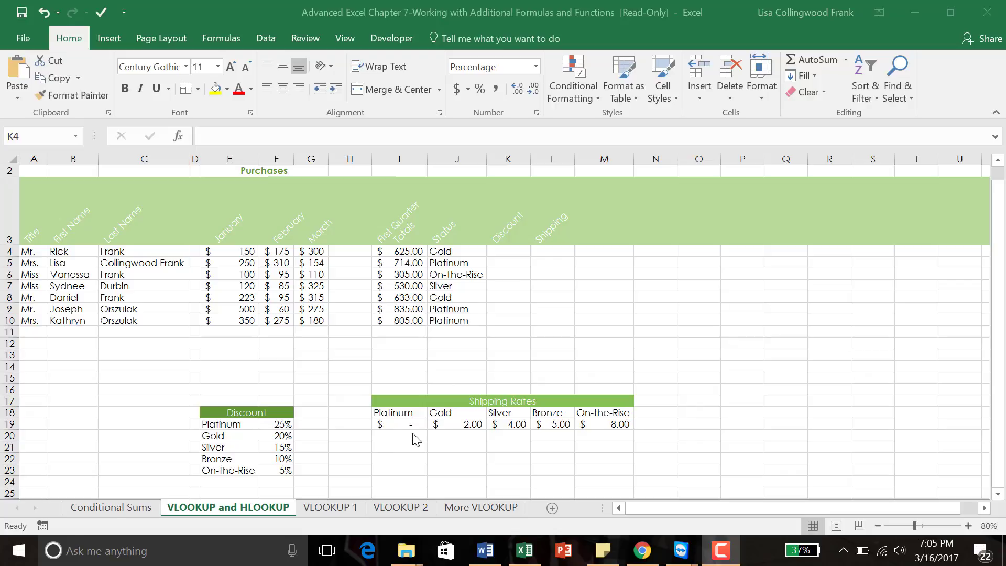
Step: In K4, abandon a typed =VLOOKUP start and open VLOOKUP's Function Arguments through the fx button
click(505, 253)
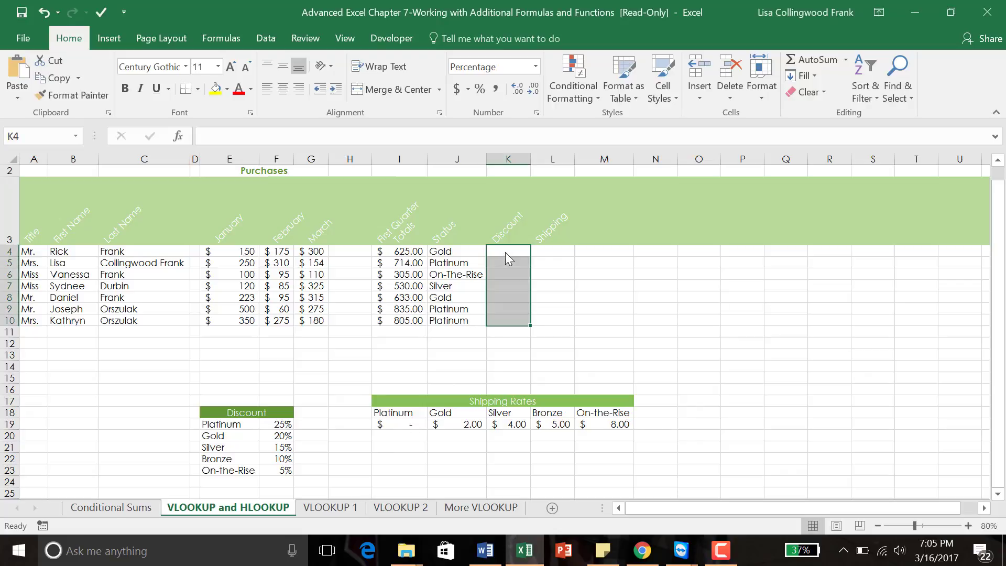
click(504, 250)
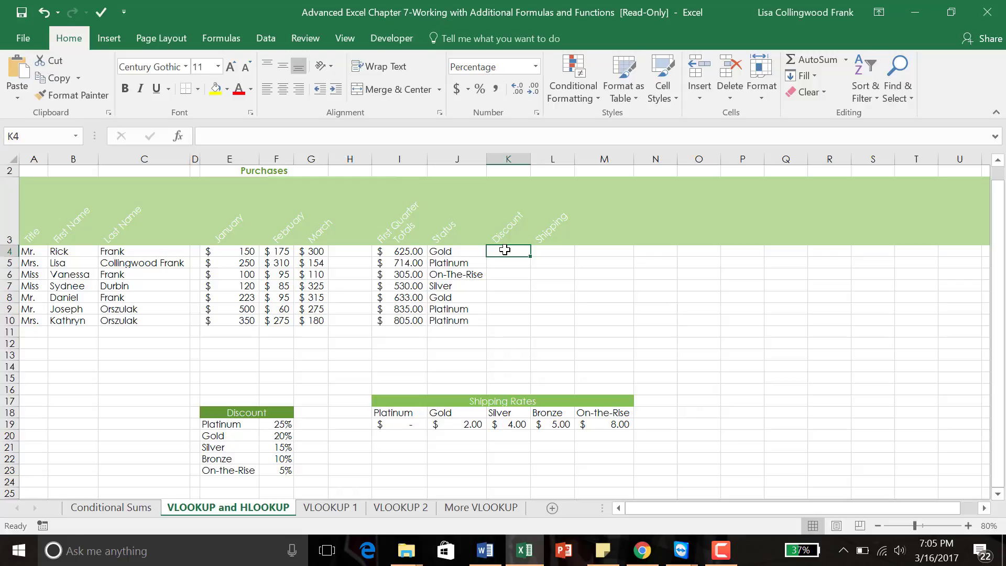
text(=v)
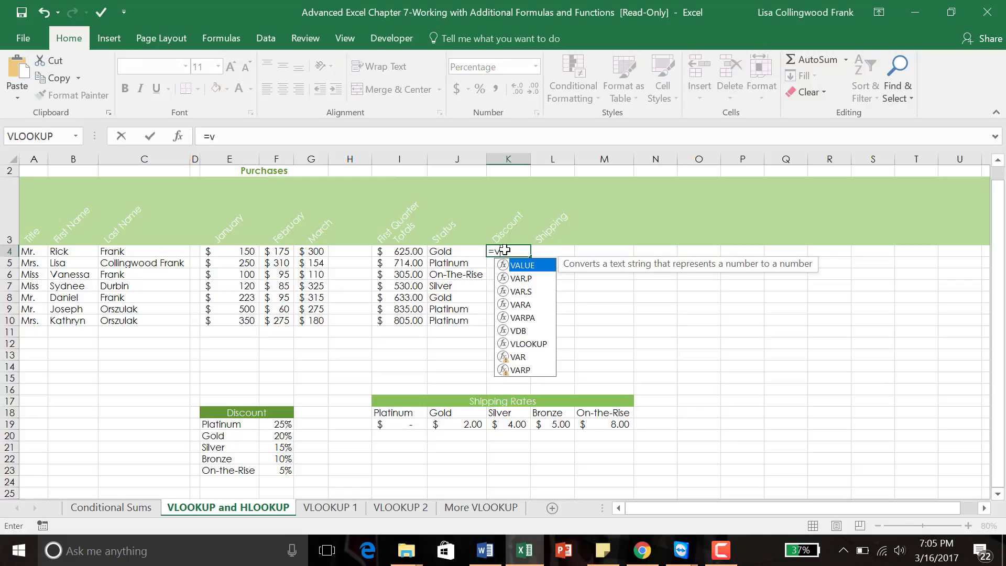
double_click(526, 345)
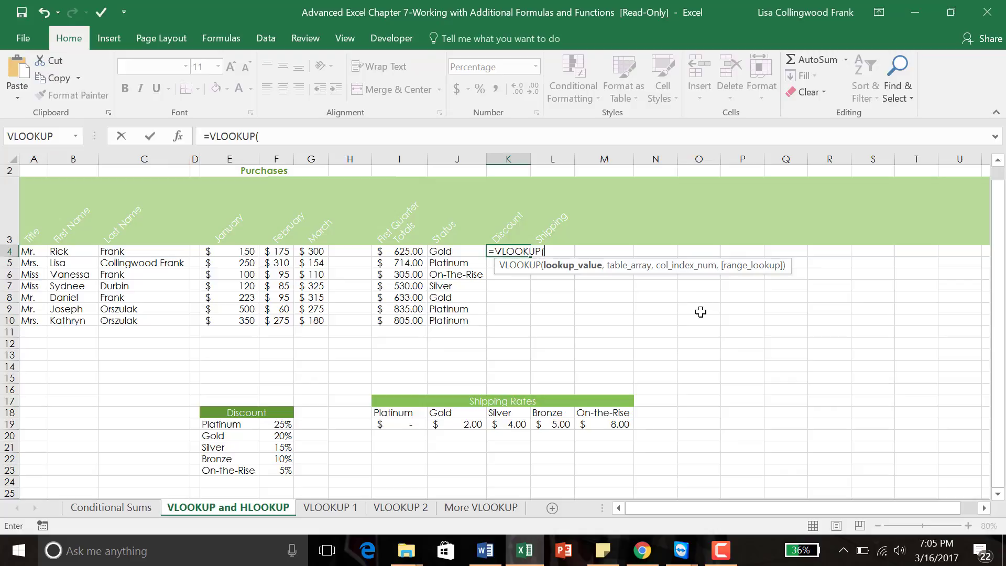
key(Escape)
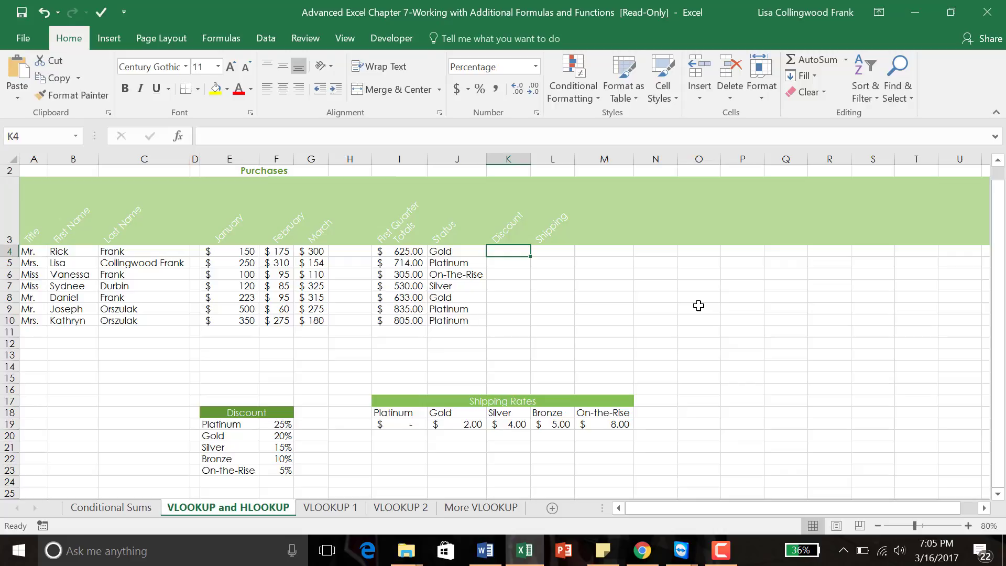
click(181, 139)
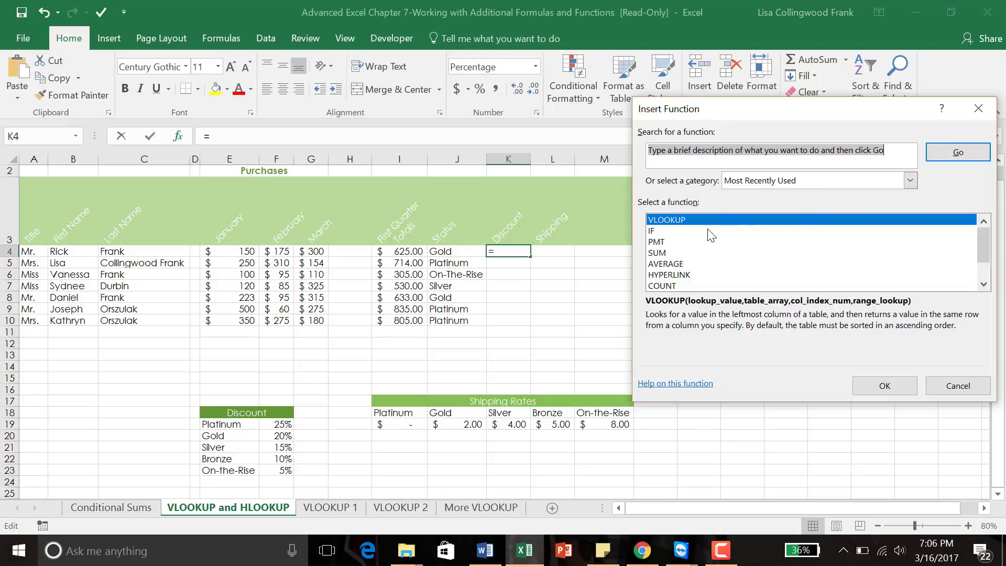
double_click(658, 221)
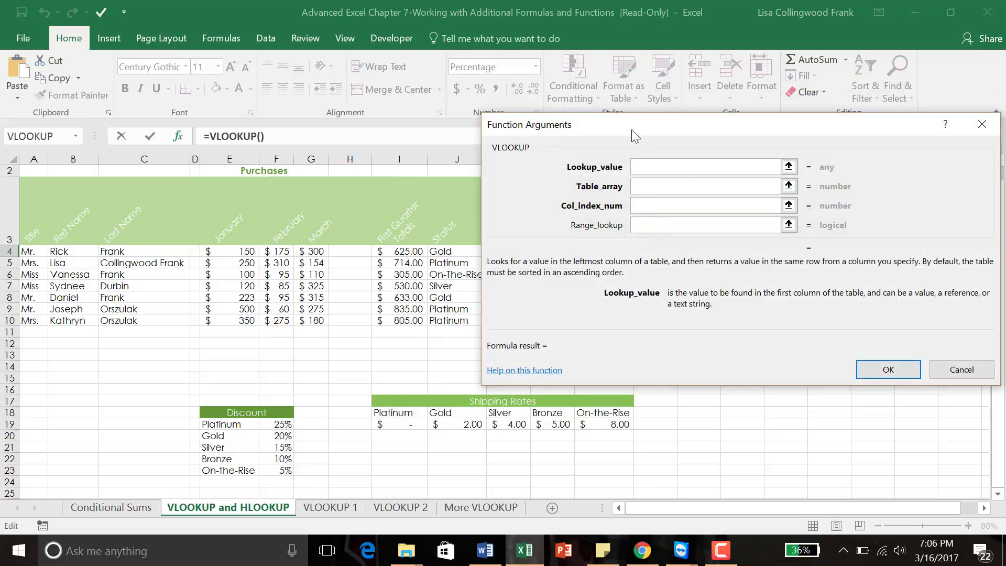
Step: Set VLOOKUP's Lookup_value to J4 and Table_array to E19:F23, replacing a mistaken H16
drag(634, 131, 722, 140)
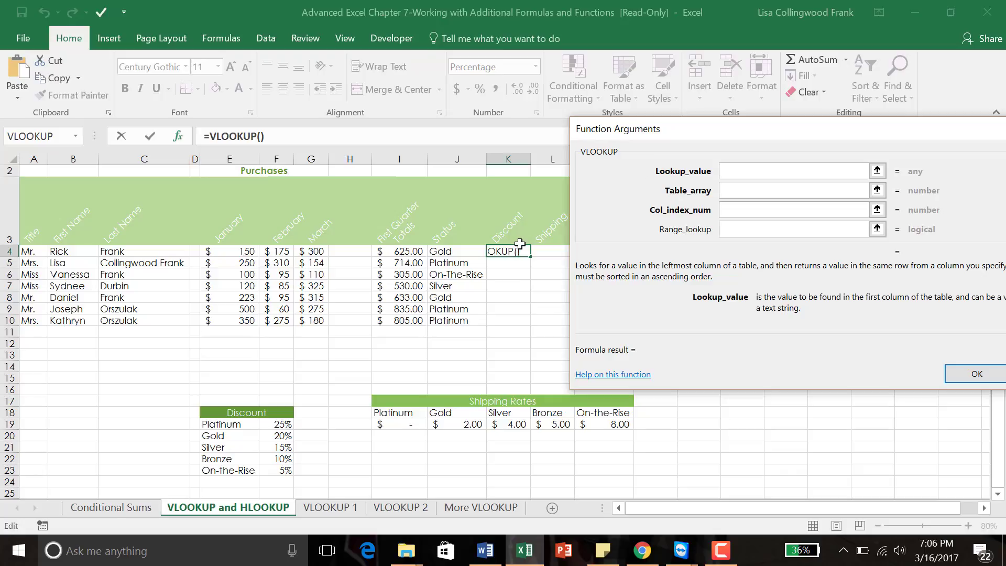
click(459, 252)
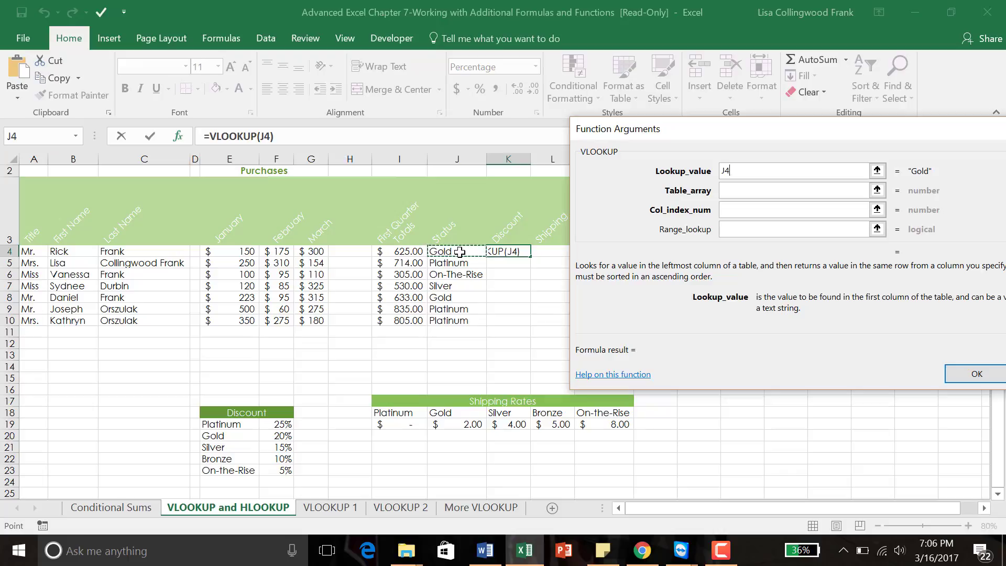
click(738, 189)
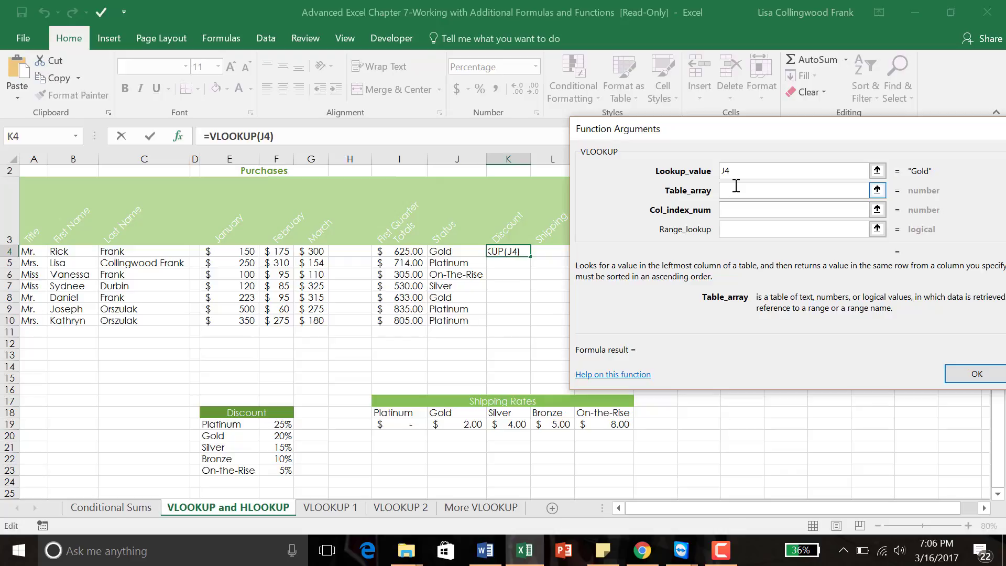
click(344, 387)
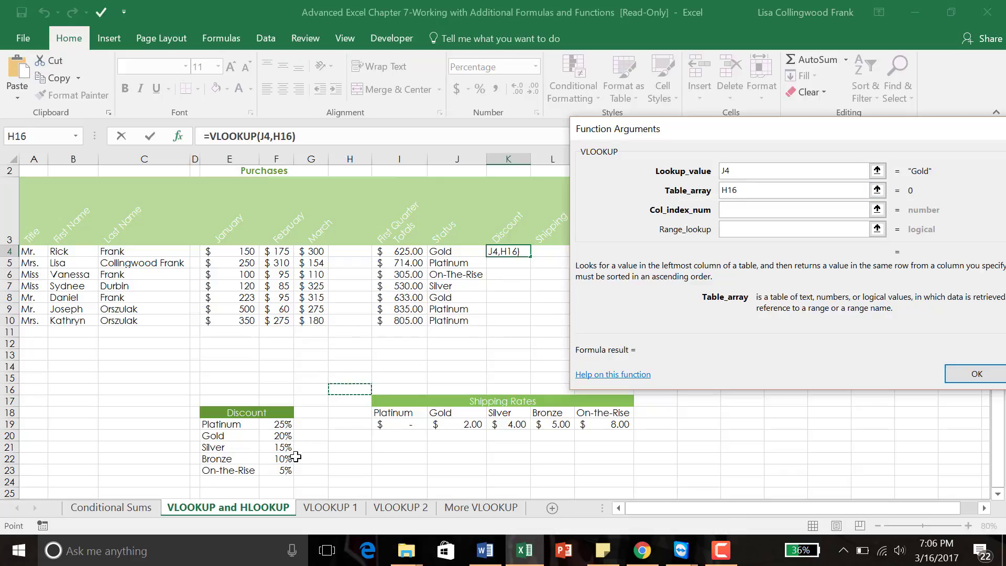
key(BackSpace)
key(BackSpace)
key(BackSpace)
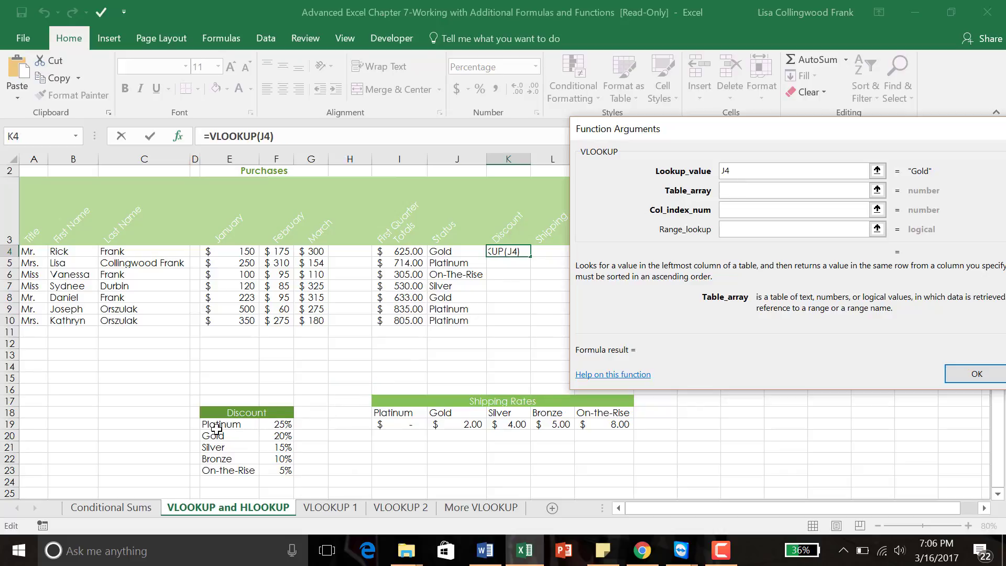
drag(209, 423, 267, 347)
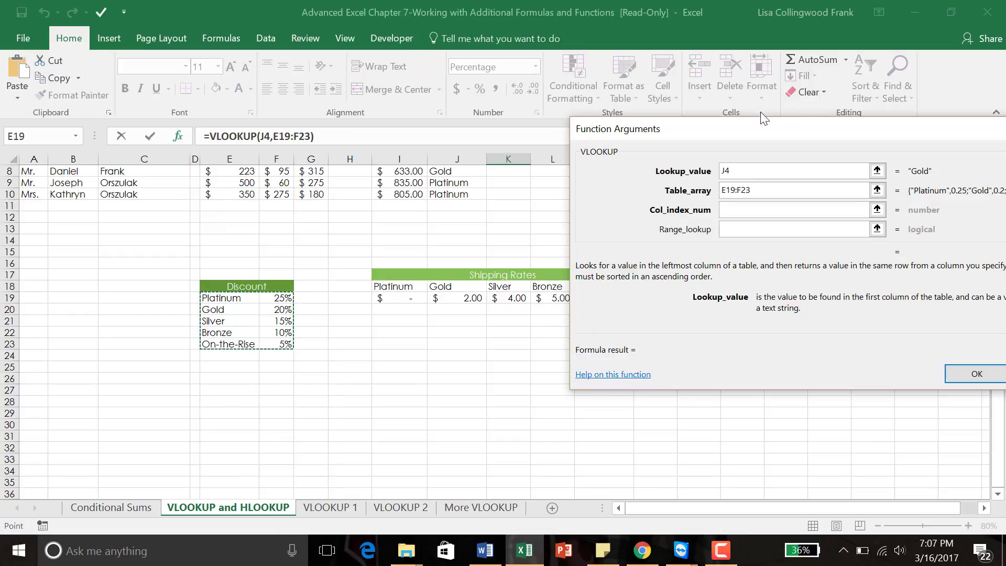
click(732, 174)
Step: Enter column index 2 and range lookup FALSE, completing =VLOOKUP(J4,E19:F23,2,FALSE) with 20% in K4
click(749, 214)
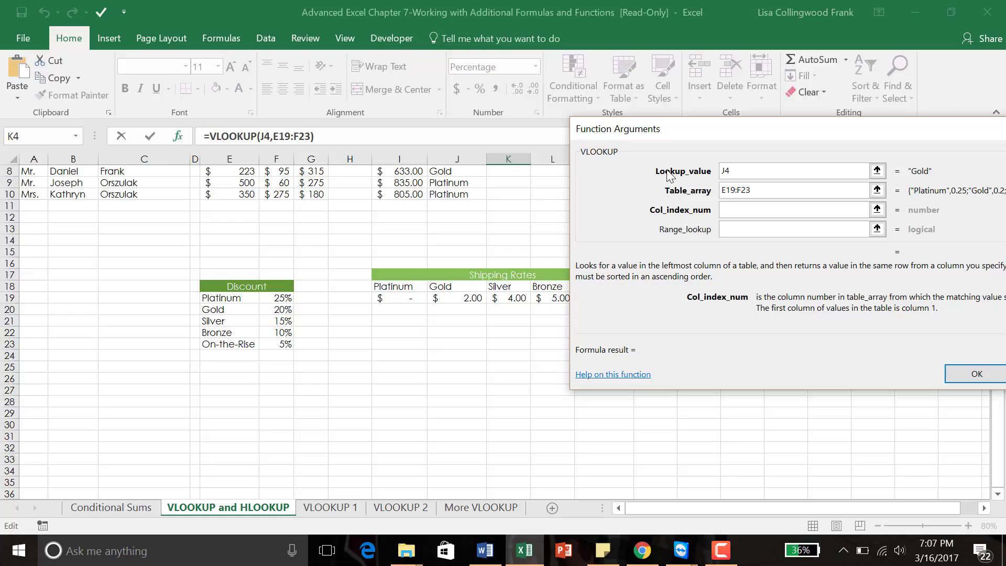
text(2)
click(766, 229)
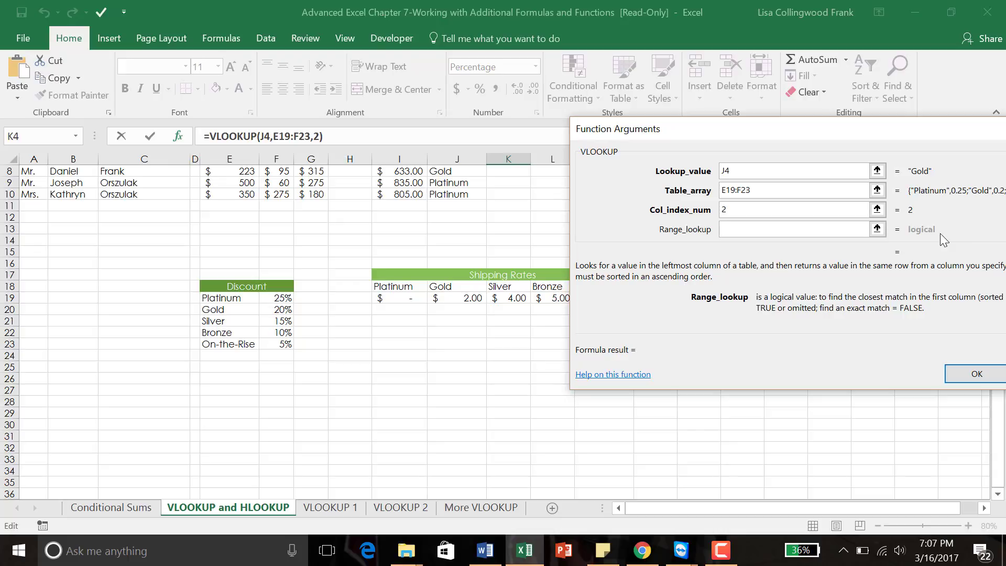
text(FALSE)
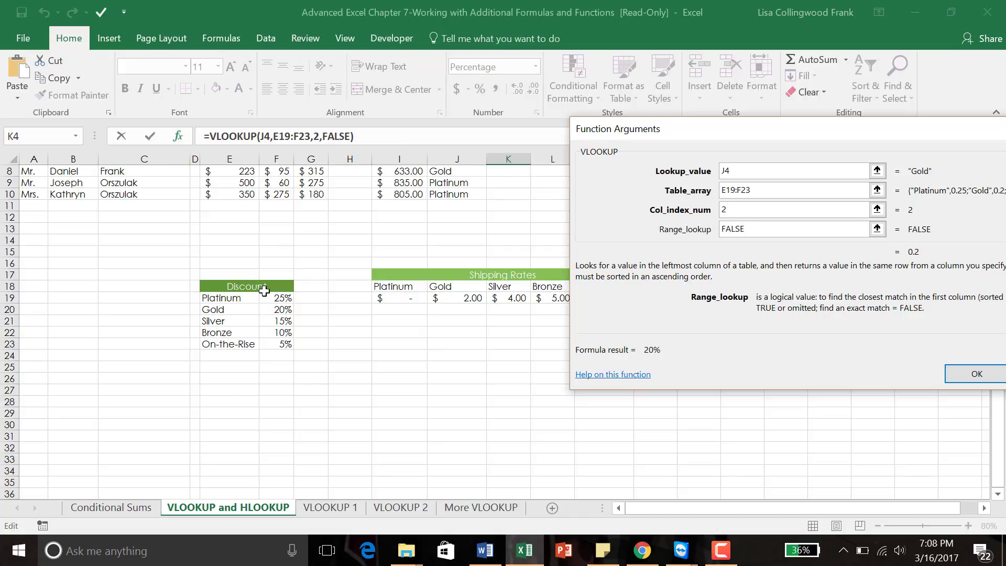
click(966, 374)
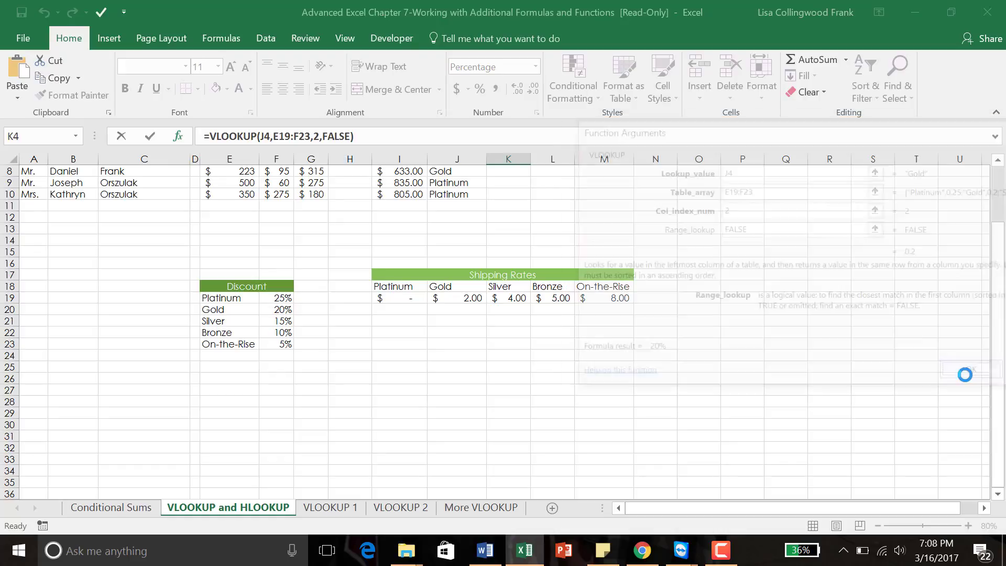
scroll(1000, 388, up, 1)
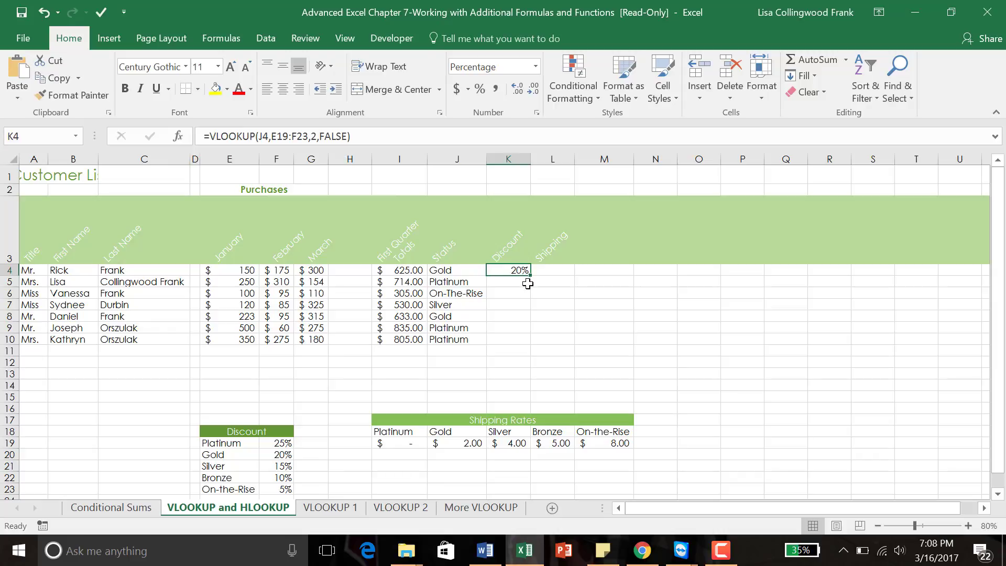
drag(532, 283, 509, 270)
click(510, 271)
Step: Make K4's table reference absolute as $E$19:$F$23 and commit the formula
click(280, 136)
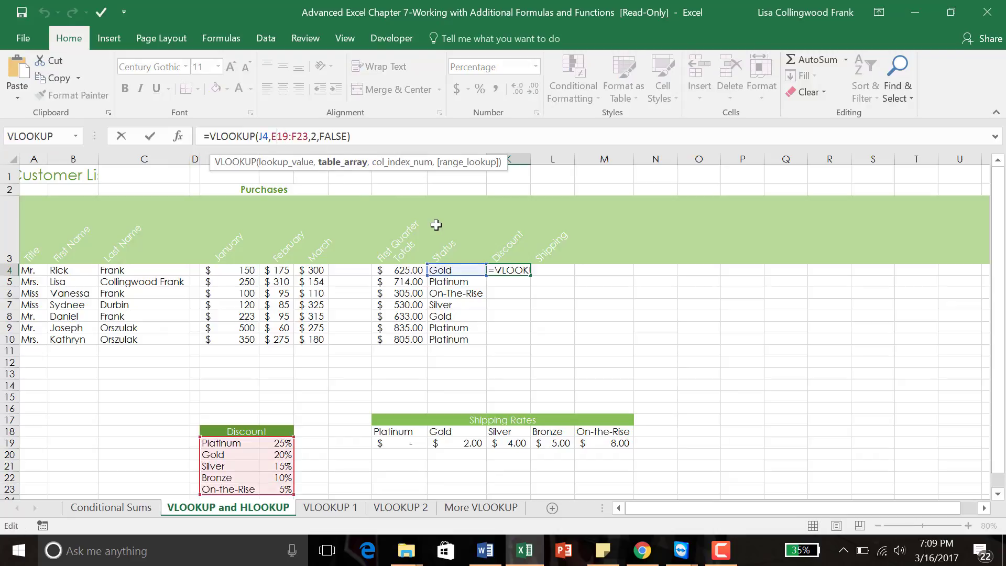
key(F4)
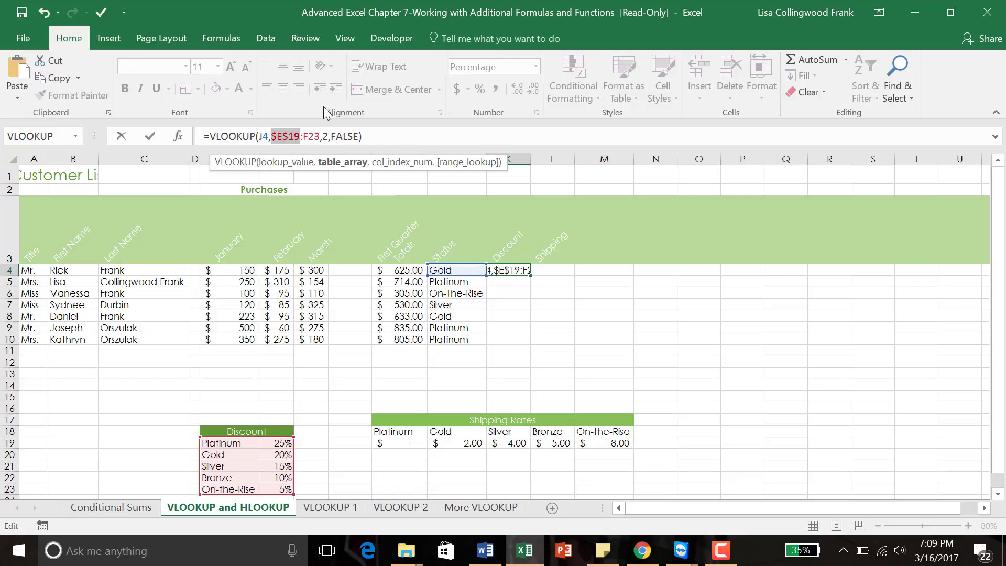
click(308, 137)
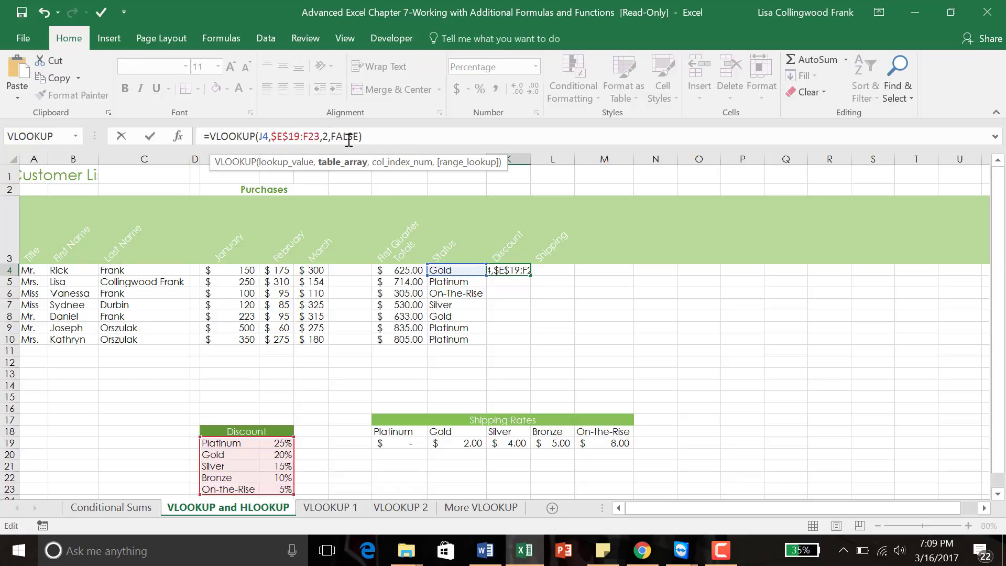
key(F4)
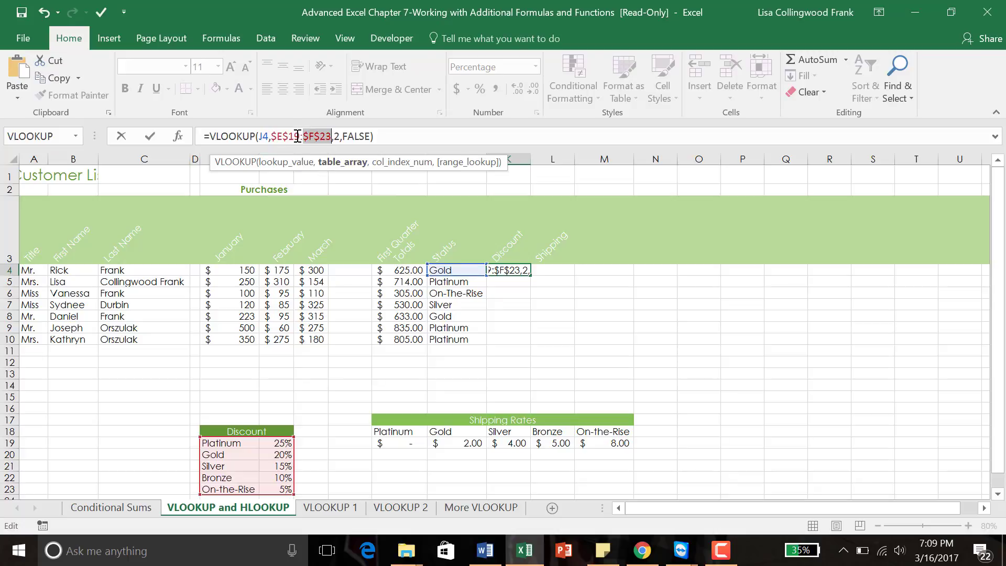
key(Return)
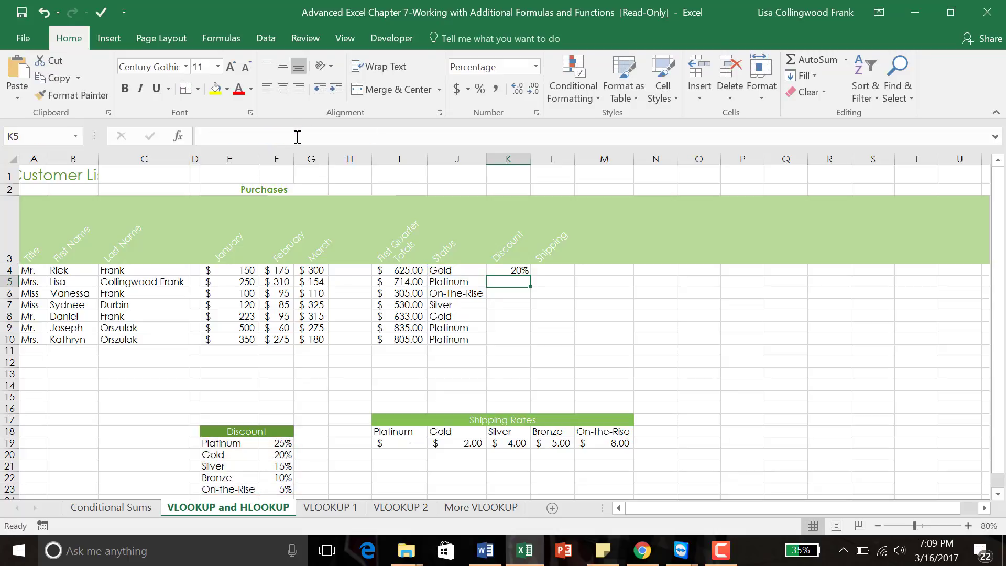
Step: Fill the discount formula from K4 down to K10 and check the copy in row 6
click(518, 270)
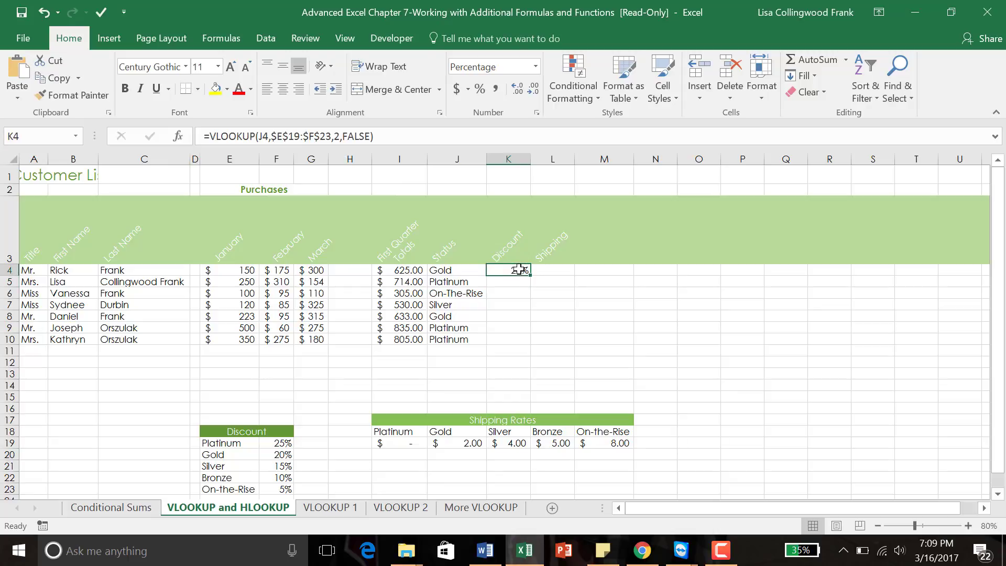
drag(531, 276, 526, 342)
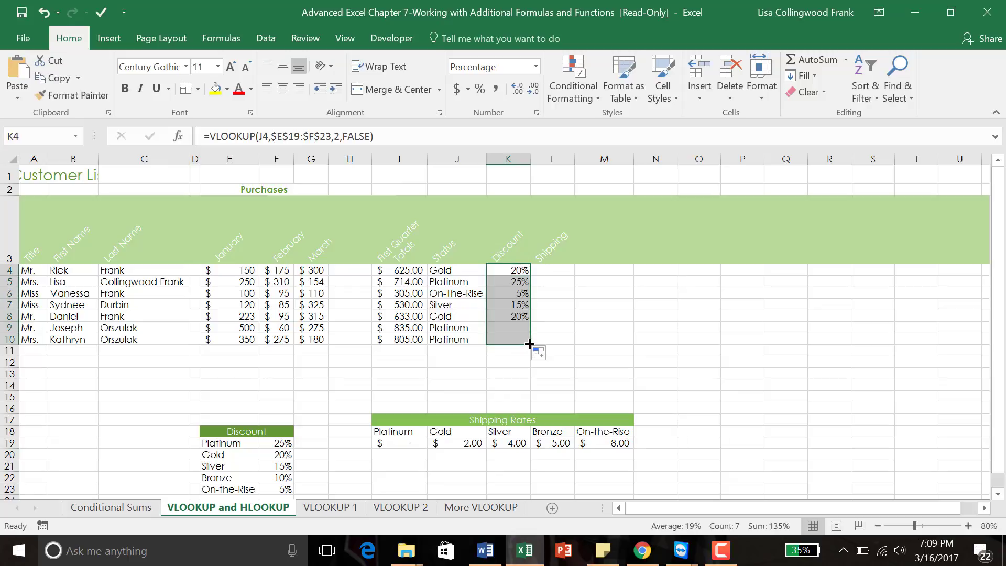
click(522, 294)
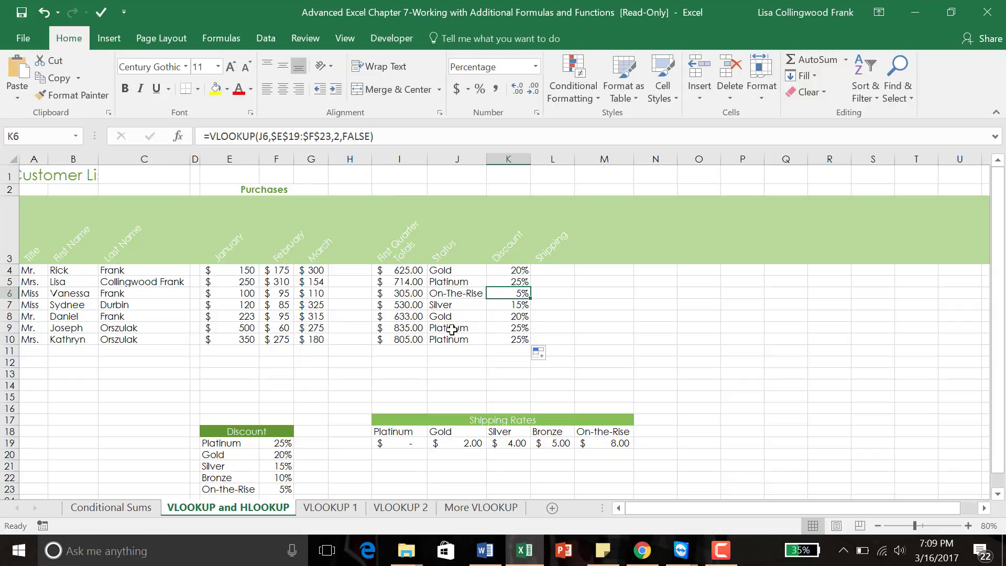
Step: Select L4, search Insert Function for 'hl', and choose HLOOKUP
click(556, 272)
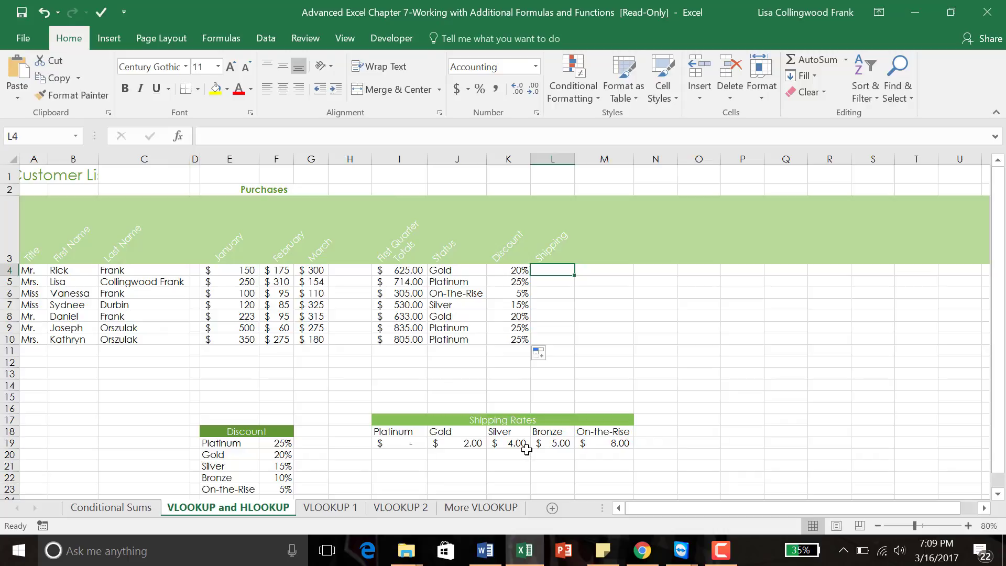
click(178, 136)
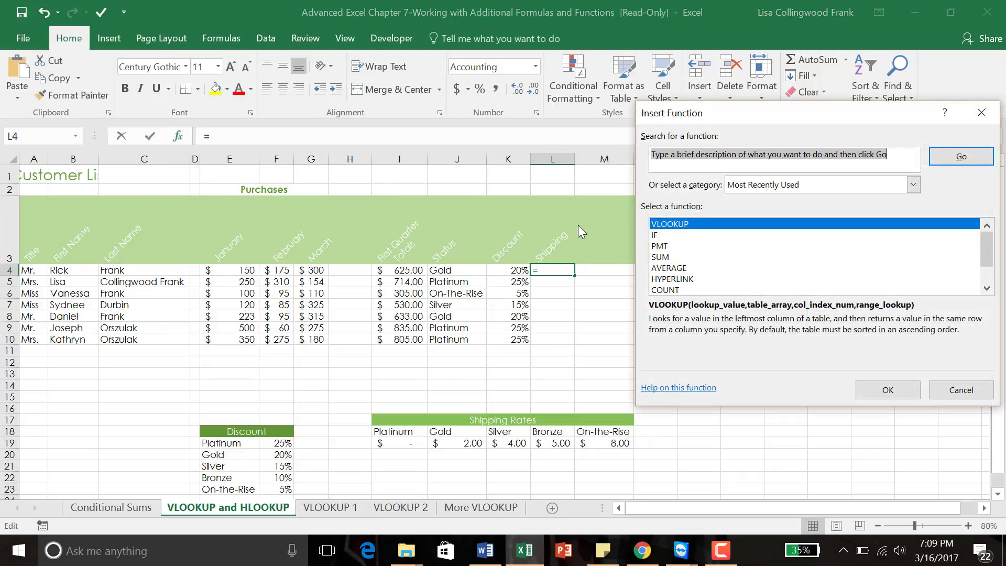
text(hlookup)
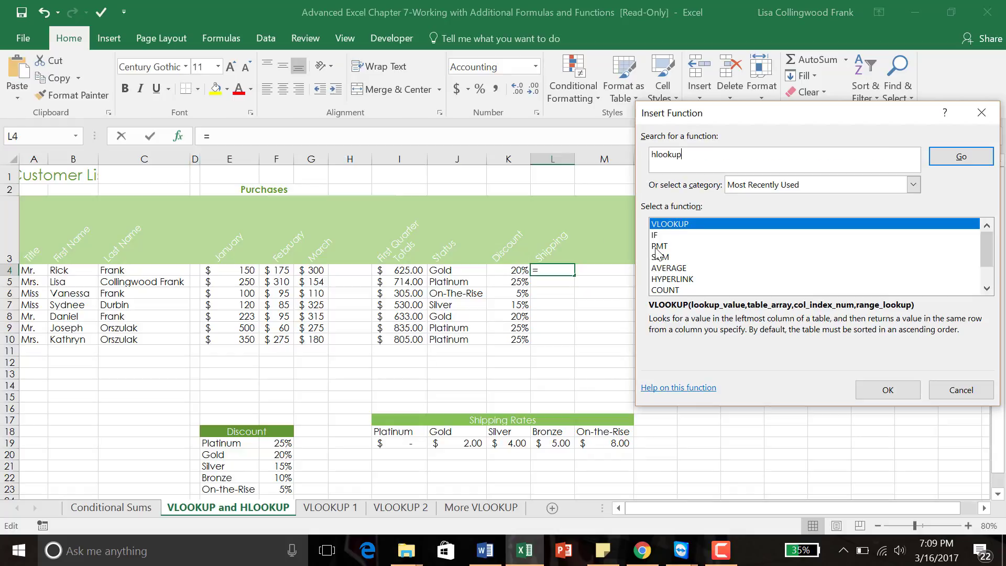
key(Return)
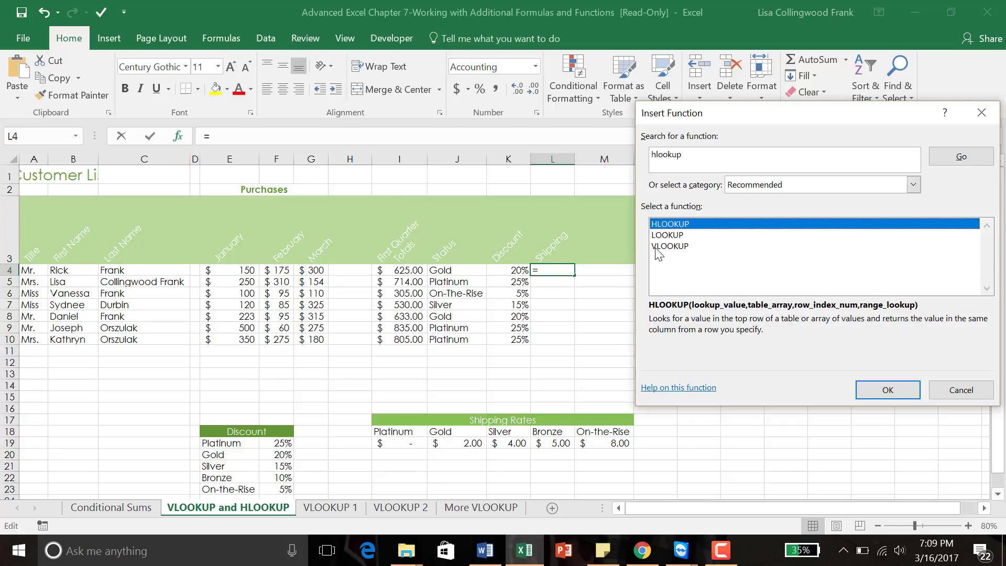
double_click(674, 225)
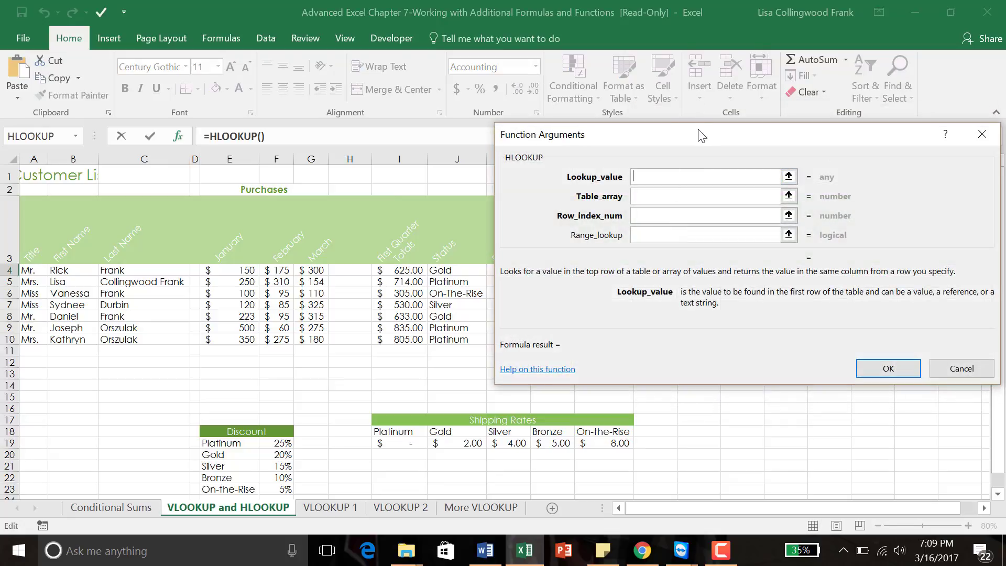
Step: Set HLOOKUP's Lookup_value to J4 and Table_array to the absolute Shipping Rates range $I$18:$M$19
drag(698, 130, 723, 115)
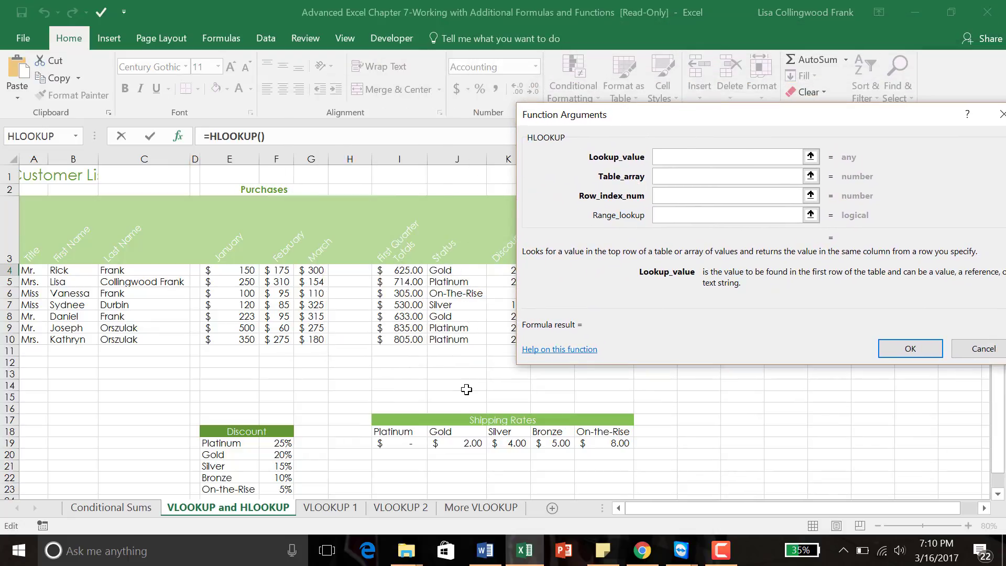
click(462, 275)
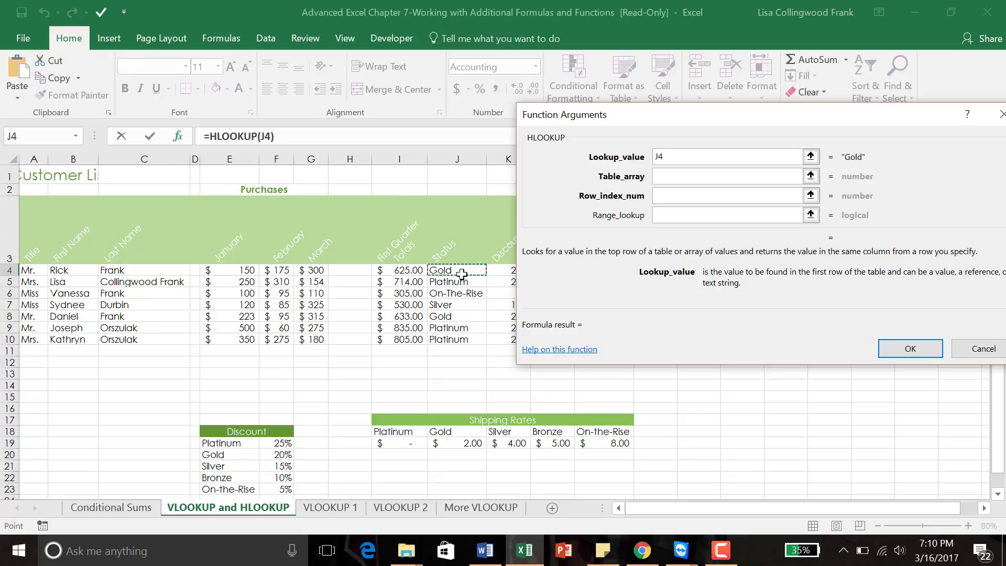
click(693, 176)
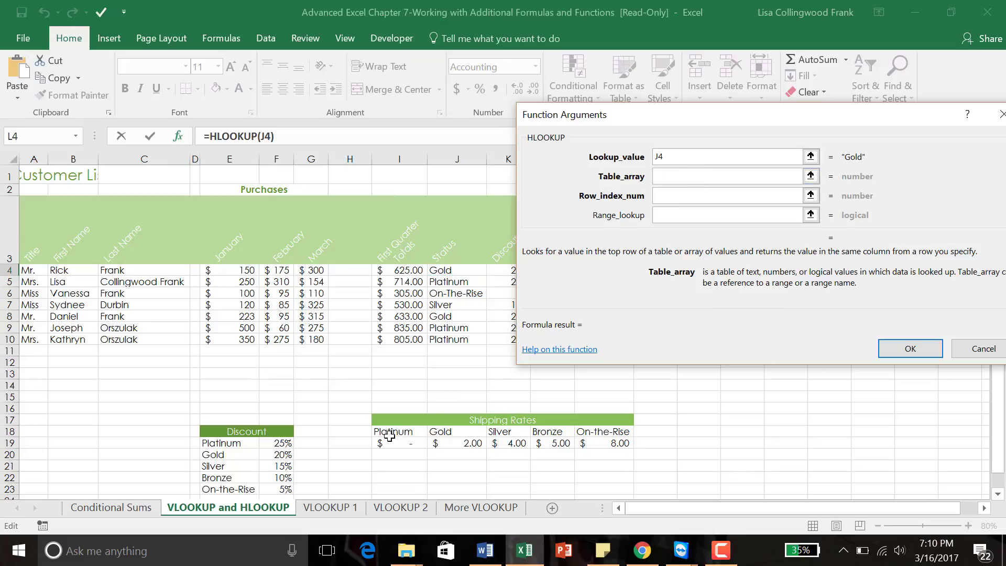
drag(382, 433, 596, 446)
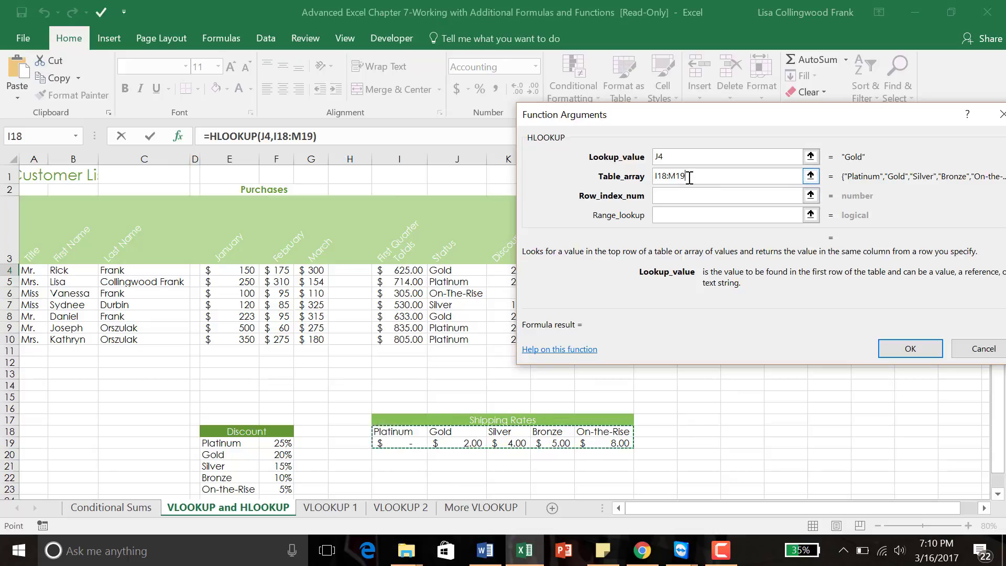
click(656, 176)
click(728, 192)
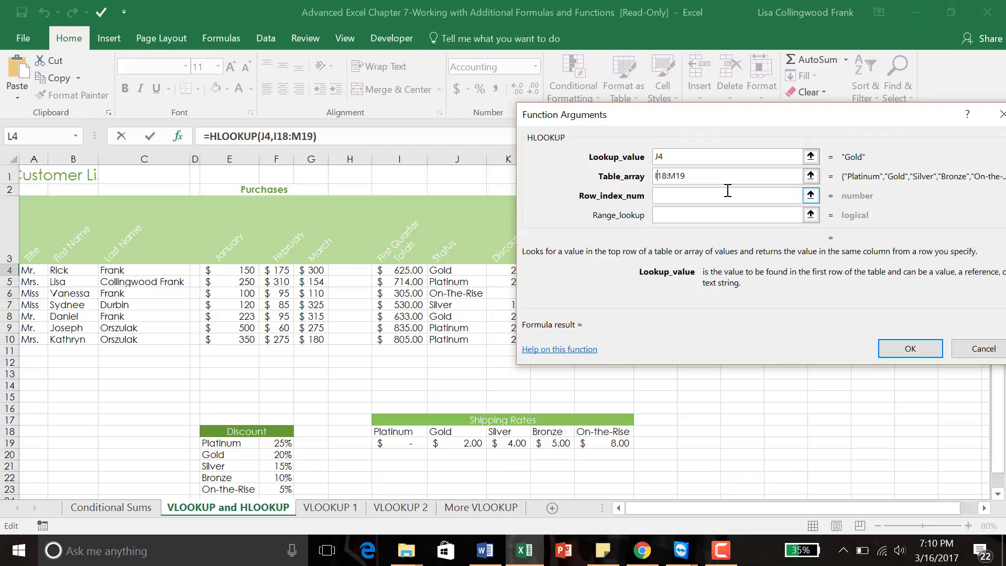
key(F4)
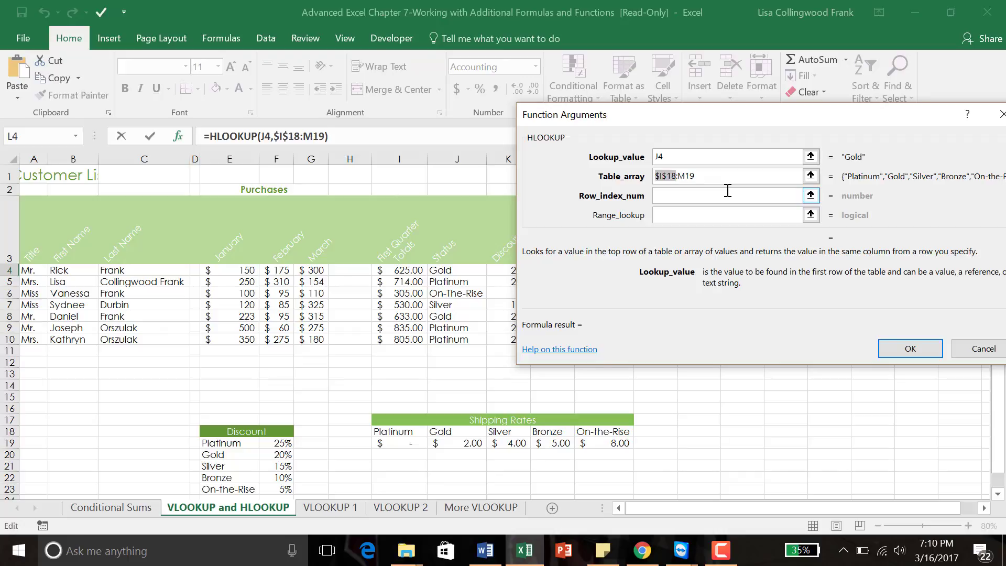
click(688, 172)
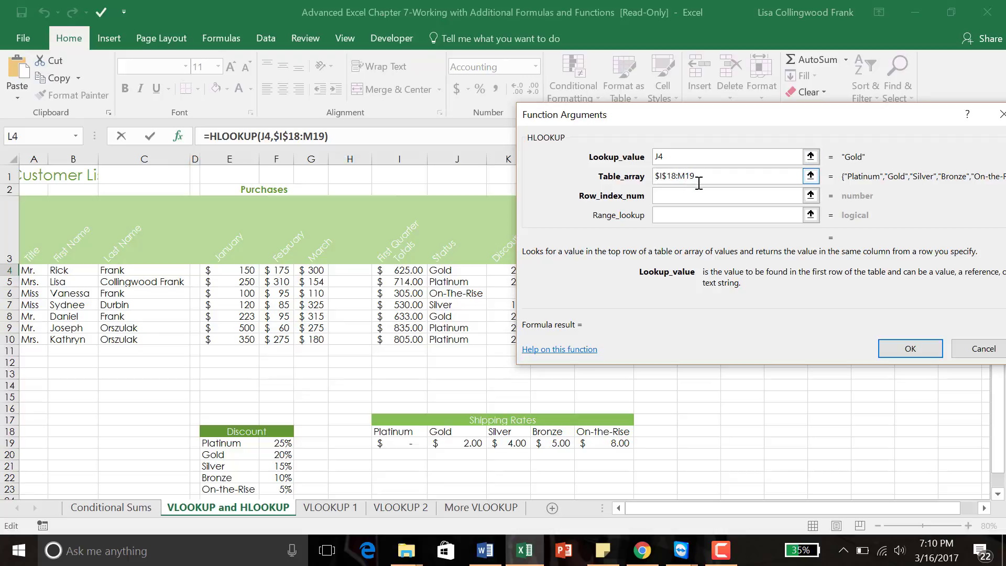
key(F4)
Step: Enter row index 2 and range lookup FALSE, giving a $2.00 Gold shipping rate in L4
click(703, 196)
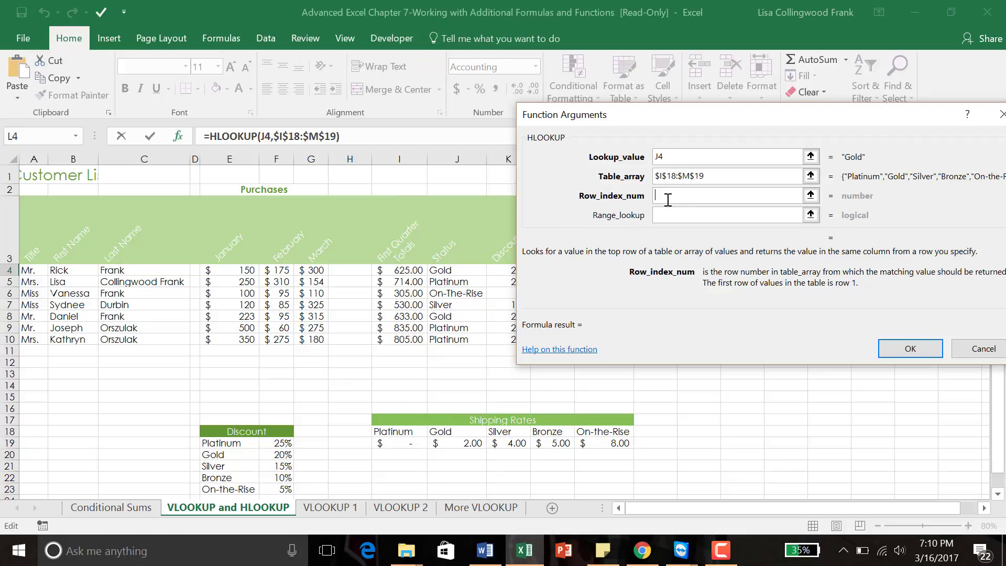
text(2)
click(662, 218)
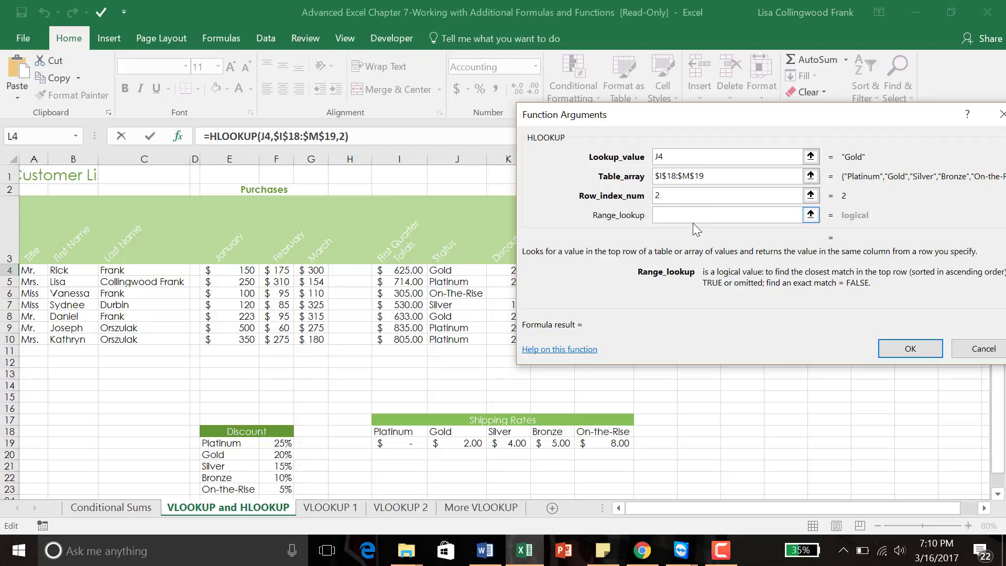
text(FALSE)
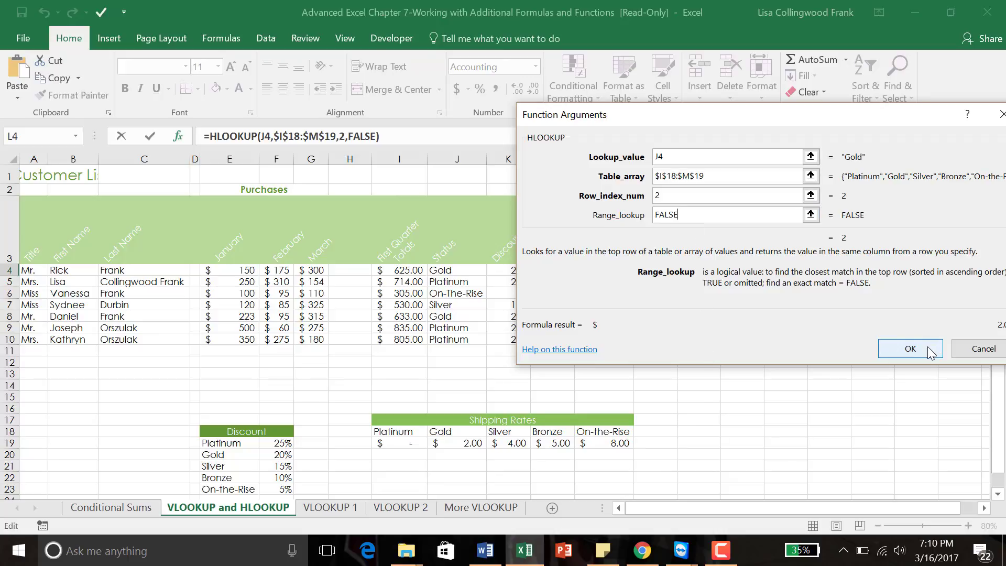
click(915, 348)
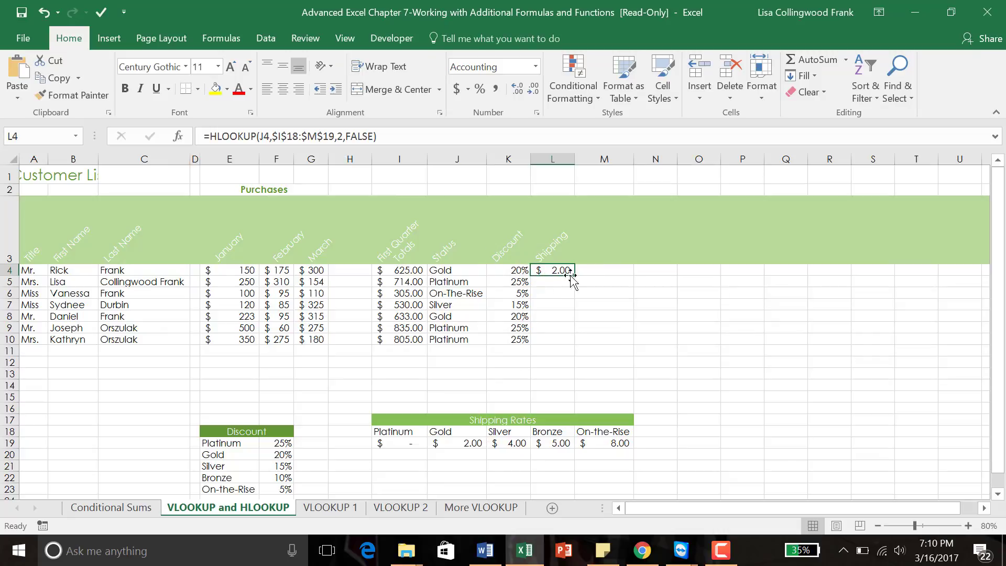
Step: Fill the HLOOKUP shipping formula from L4 down to L10
drag(575, 278, 566, 346)
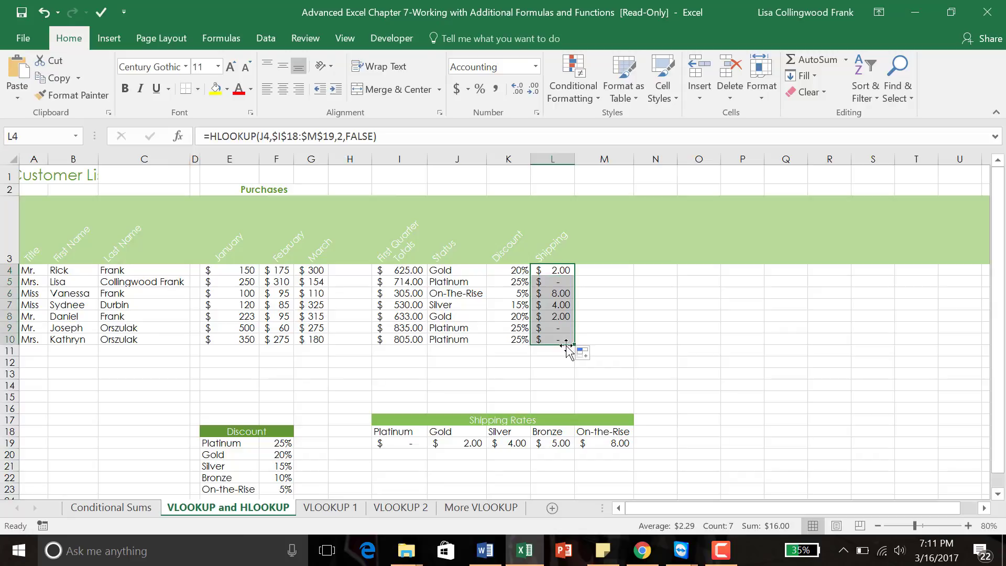